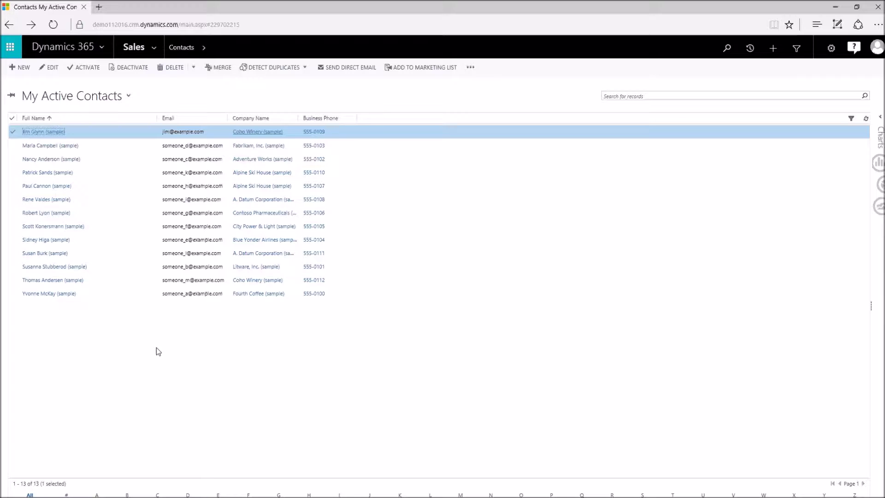
Open the Sales area's page list to reach My Active Contacts and its 13 sample contacts
click(154, 50)
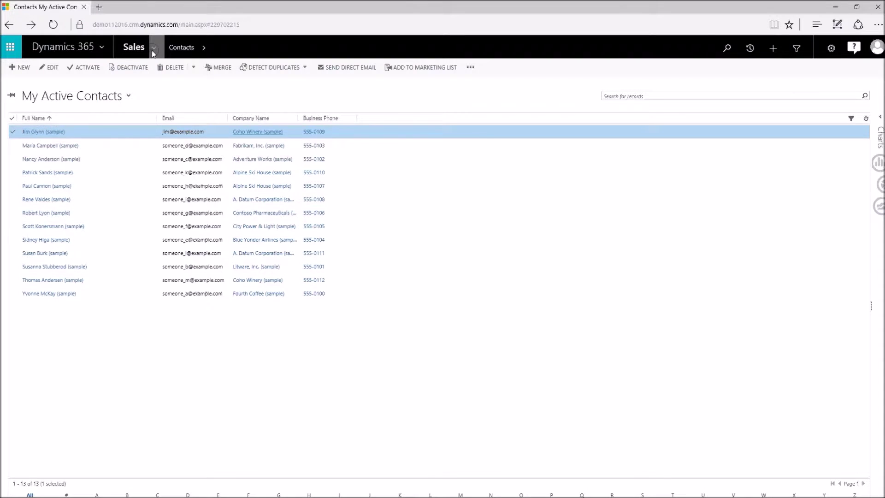
In the Accounts list, edit A. Datum Corporation's Main Phone cell to 555-2200 and commit it
click(132, 137)
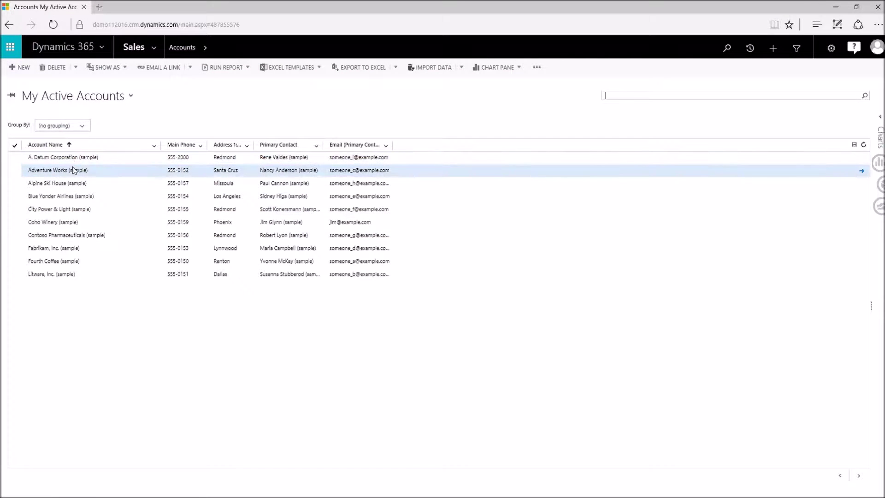
click(187, 159)
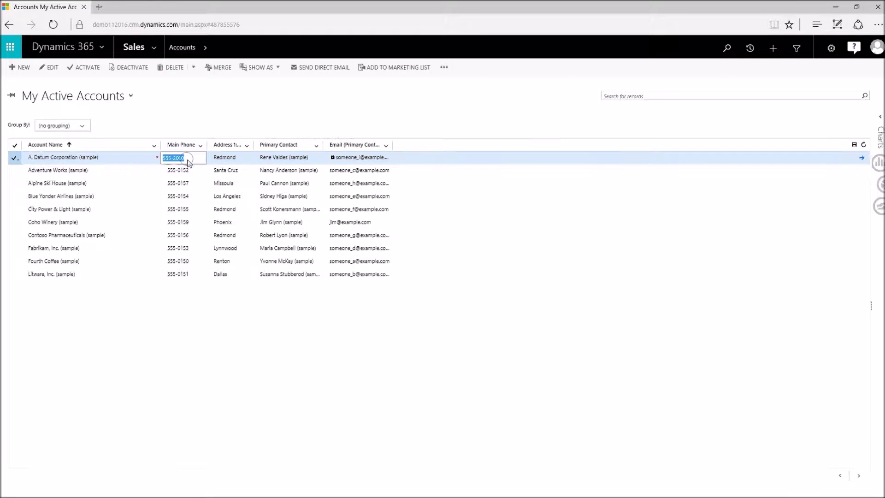
click(187, 161)
key(BackSpace)
key(BackSpace)
key(BackSpace)
text(2)
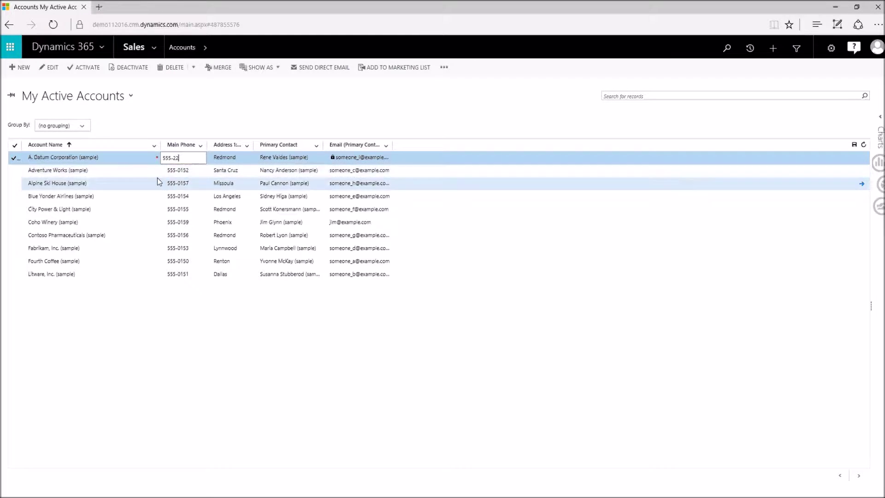
text(00)
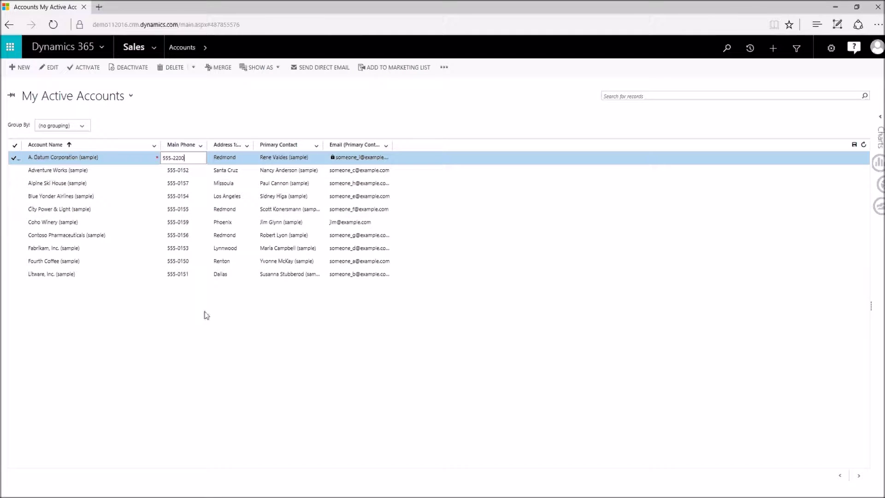
click(226, 157)
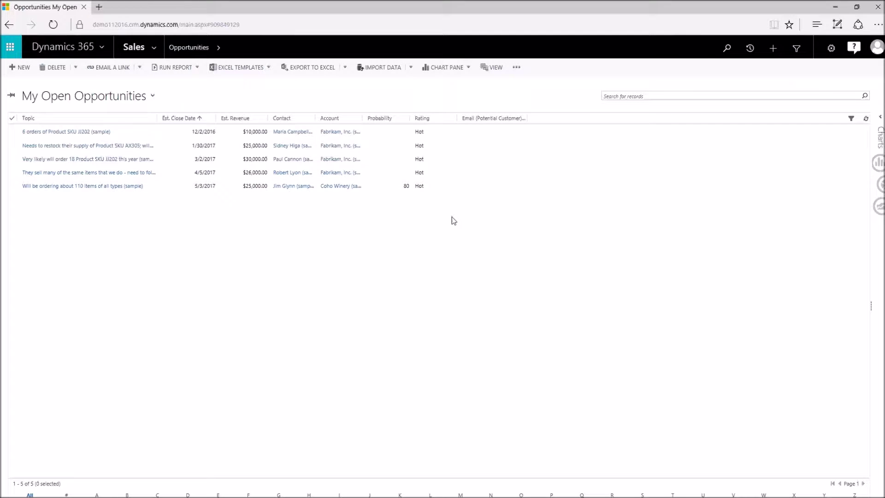
Try editing the first opportunity in My Open Opportunities, which only selects the row
click(404, 129)
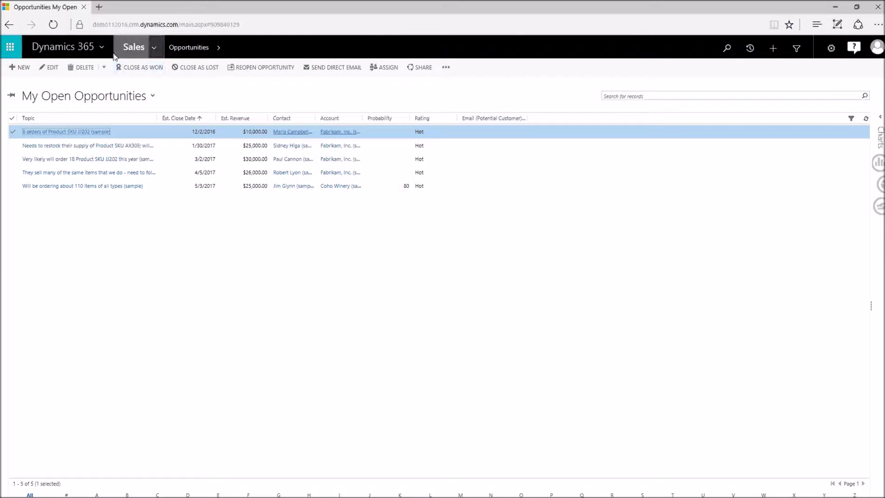
Open the Default Solution through Settings > Customizations > Customize the System
click(153, 48)
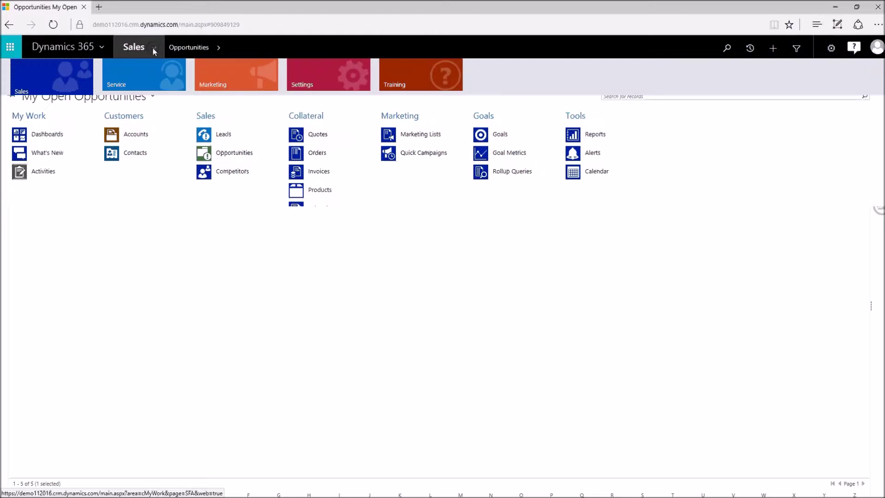
click(308, 92)
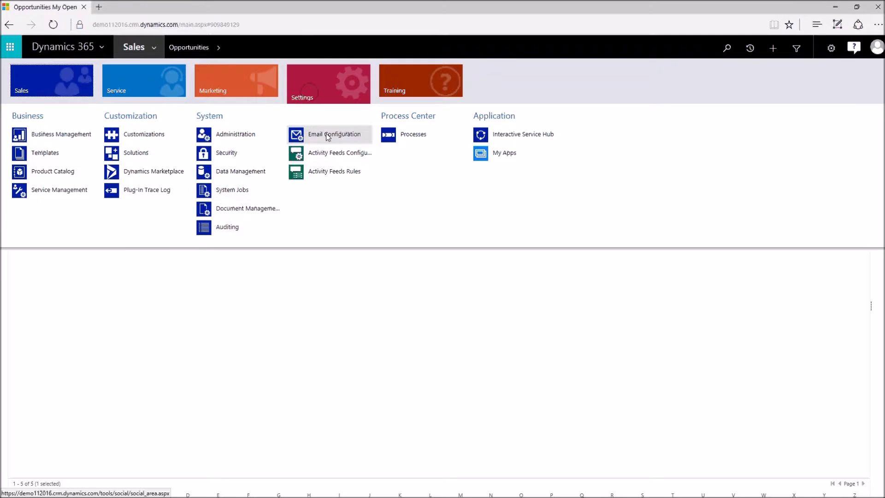
click(132, 139)
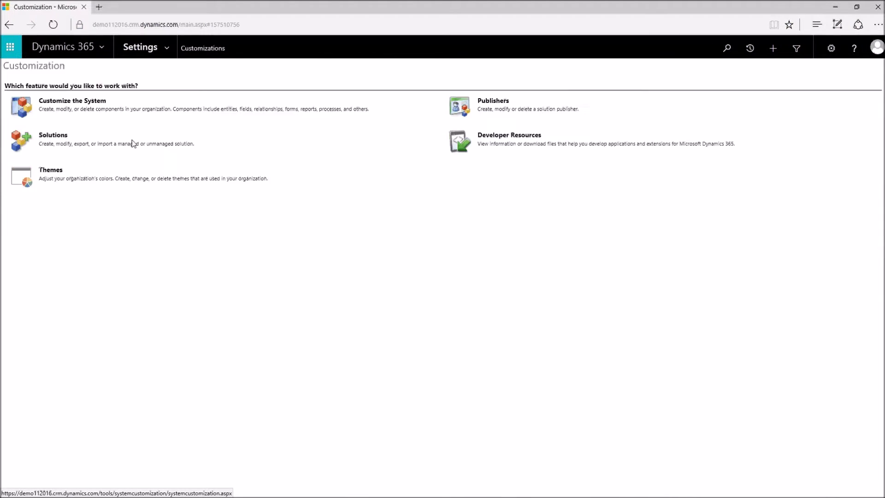
click(92, 100)
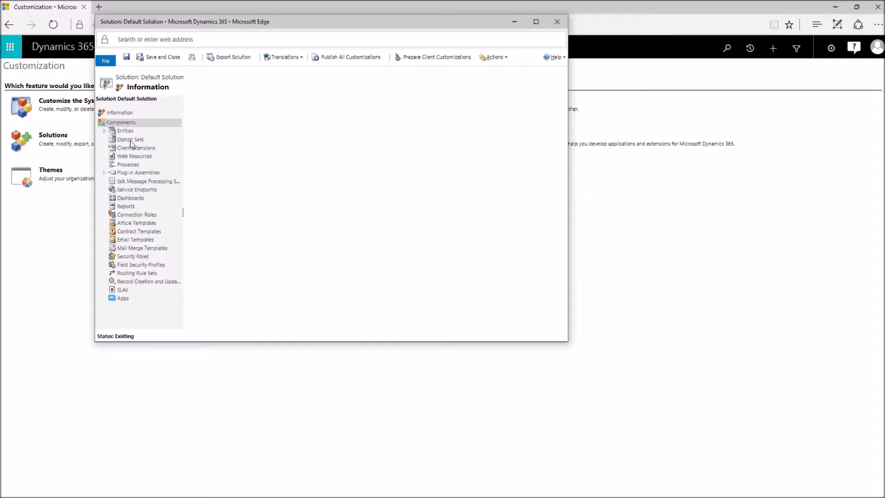
Expand Entities and select Opportunity to show its definition
click(111, 131)
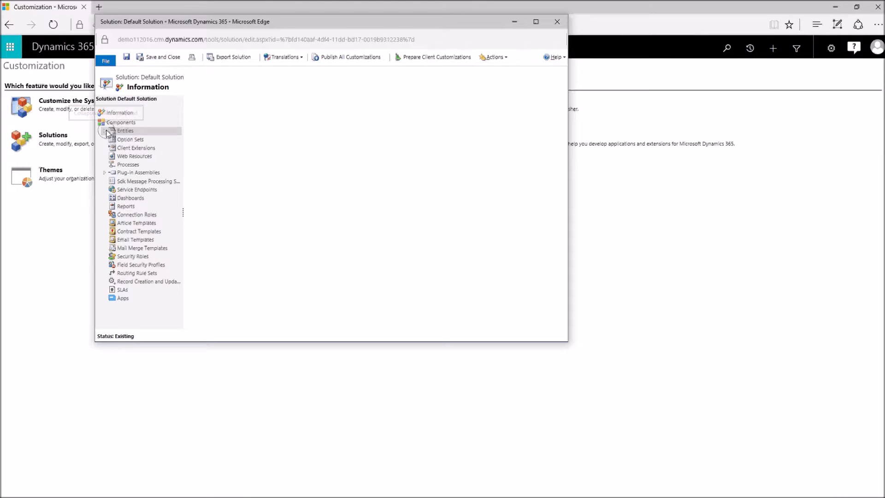
drag(177, 126, 174, 204)
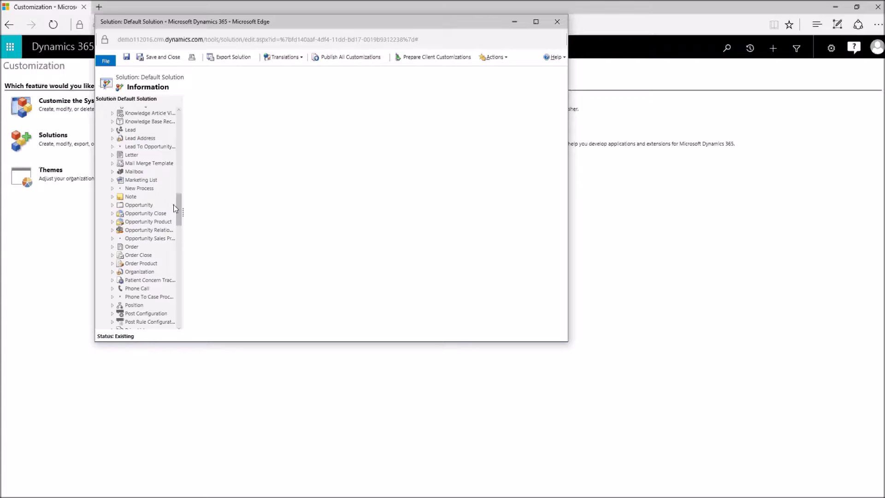
click(130, 206)
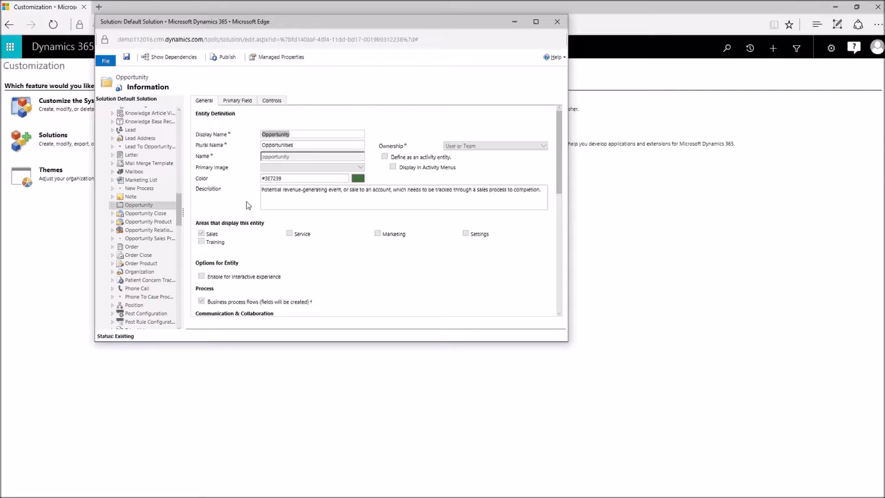
On Opportunity's Controls tab, add Editable Grid, select it for Web, and save the entity
click(272, 101)
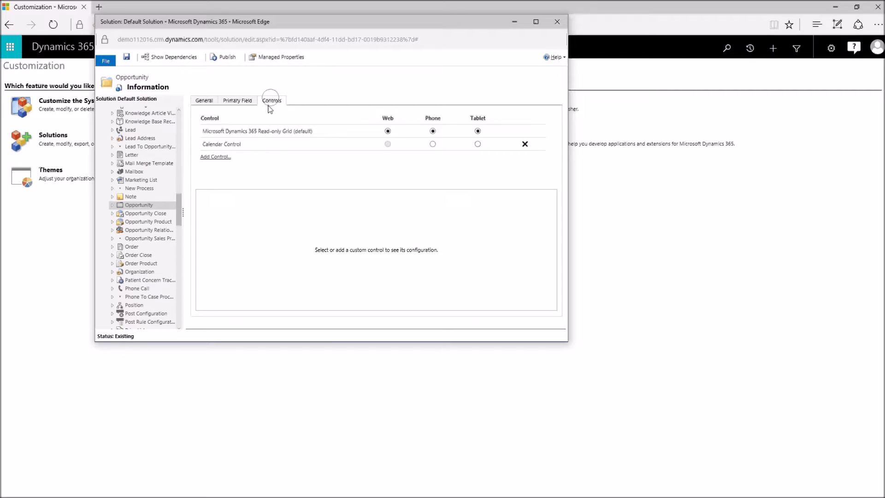
click(222, 157)
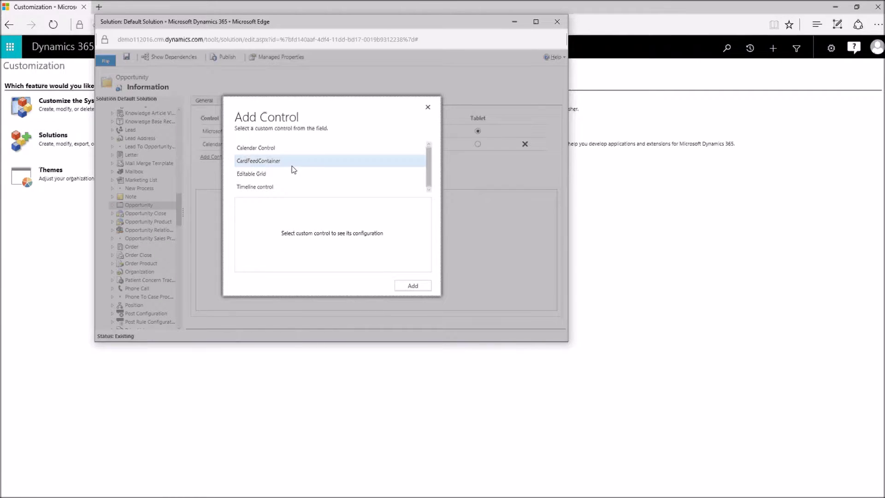
click(272, 170)
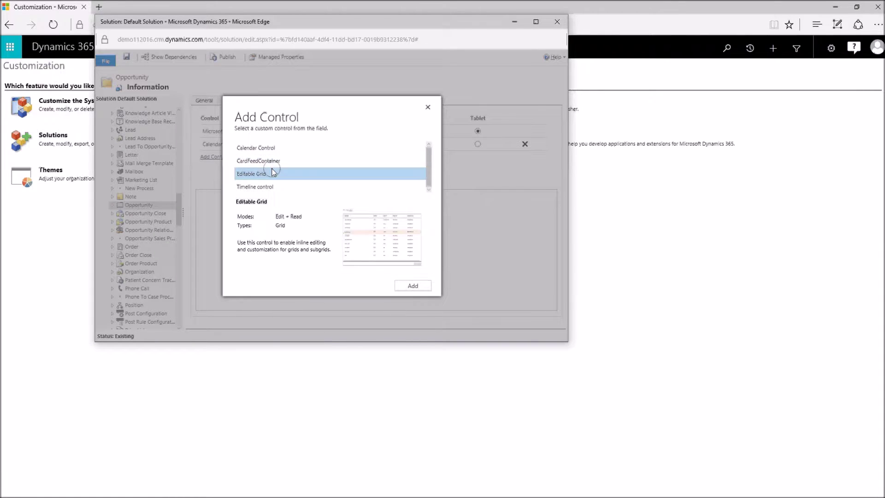
click(412, 286)
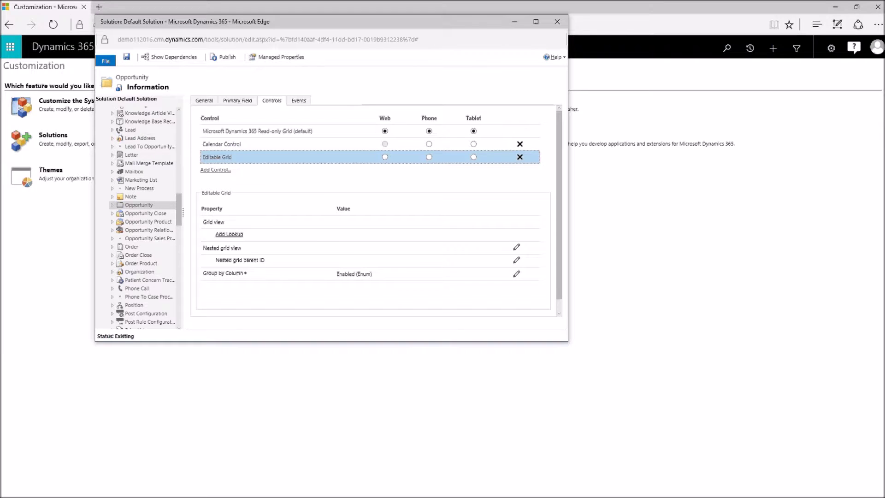
click(385, 157)
click(126, 57)
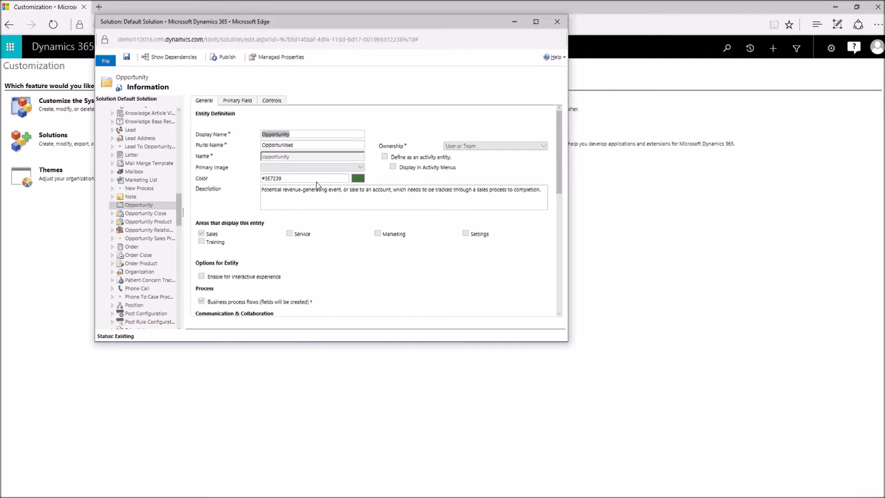
Publish the customizations, close the solution window, and reopen Sales > Opportunities
click(220, 57)
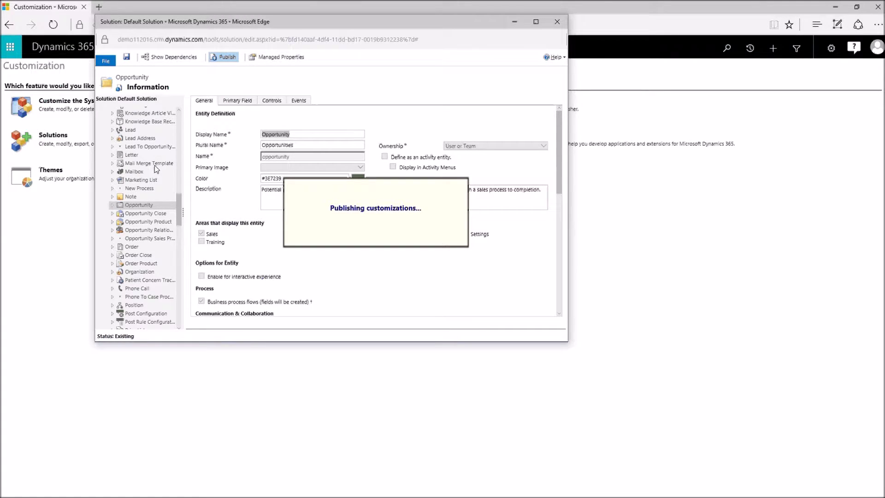
key(alt+F4)
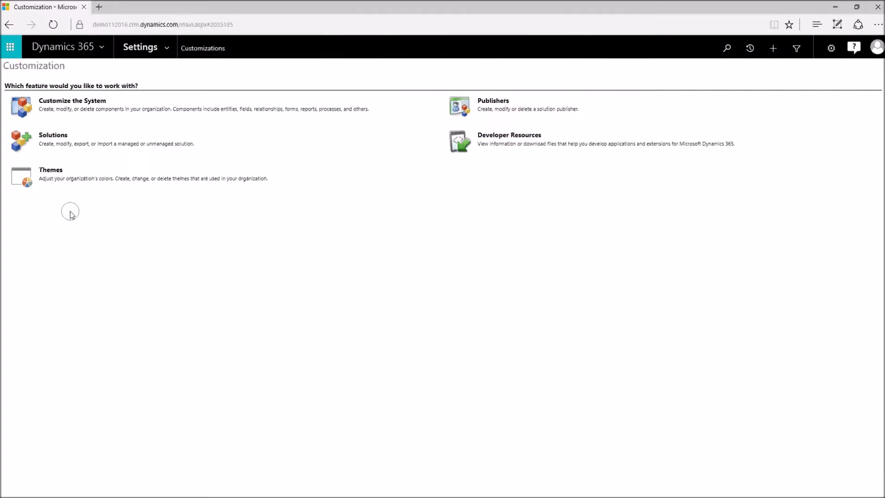
click(170, 45)
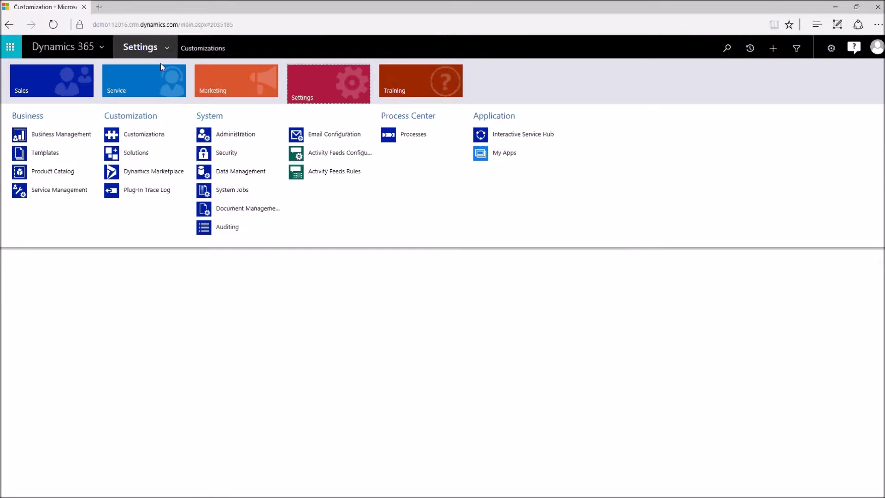
click(67, 79)
click(209, 158)
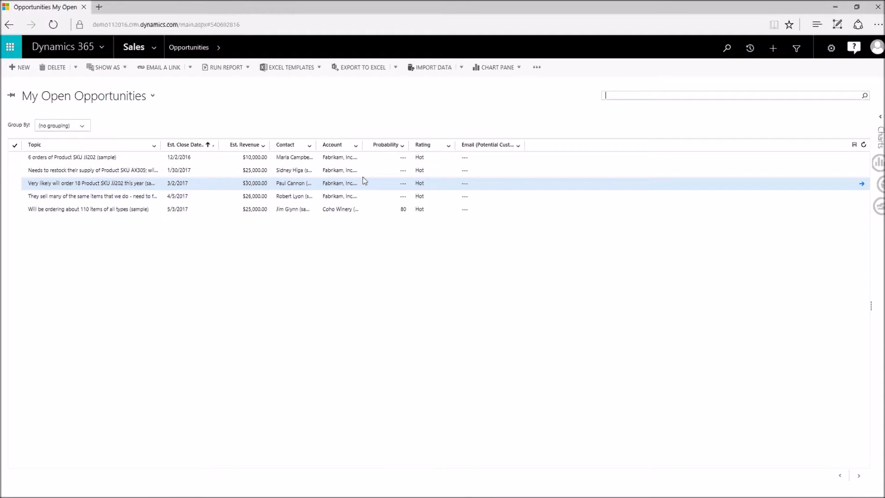
Enter Probability values 95, 85, 75 and 55 for the first four opportunities in the grid
click(404, 158)
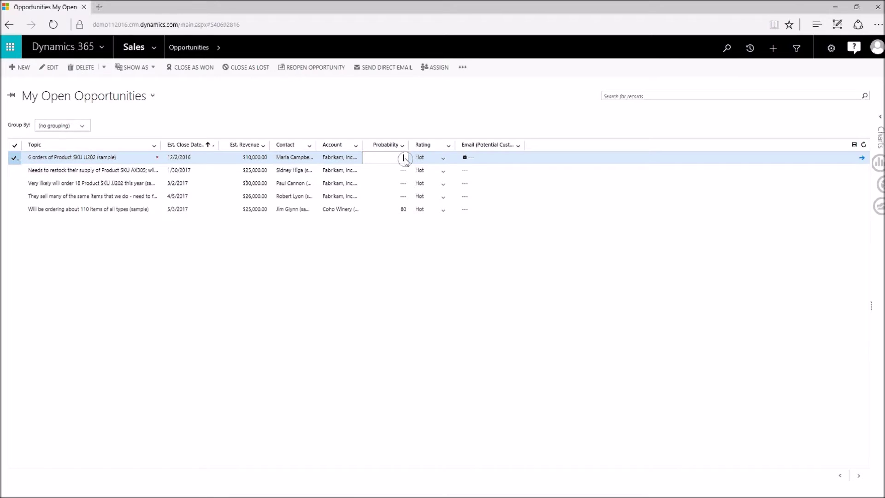
text(95)
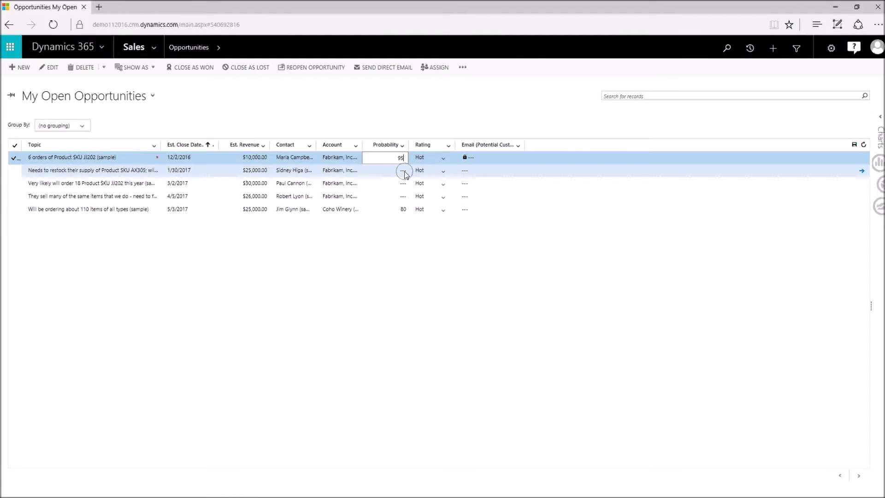
click(407, 173)
text(85)
click(405, 185)
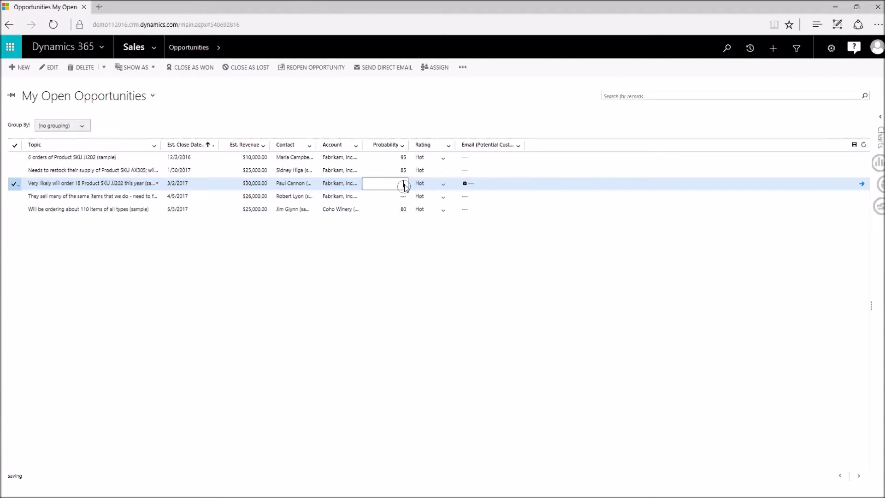
text(75)
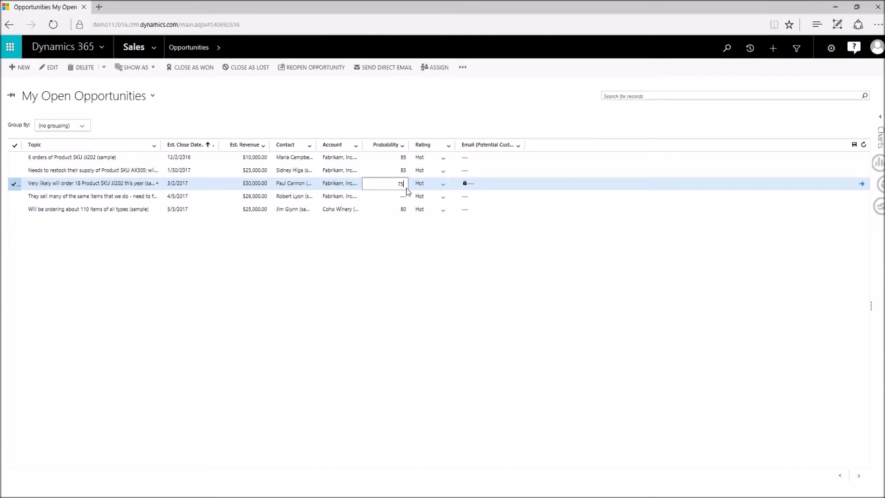
click(406, 196)
text(5)
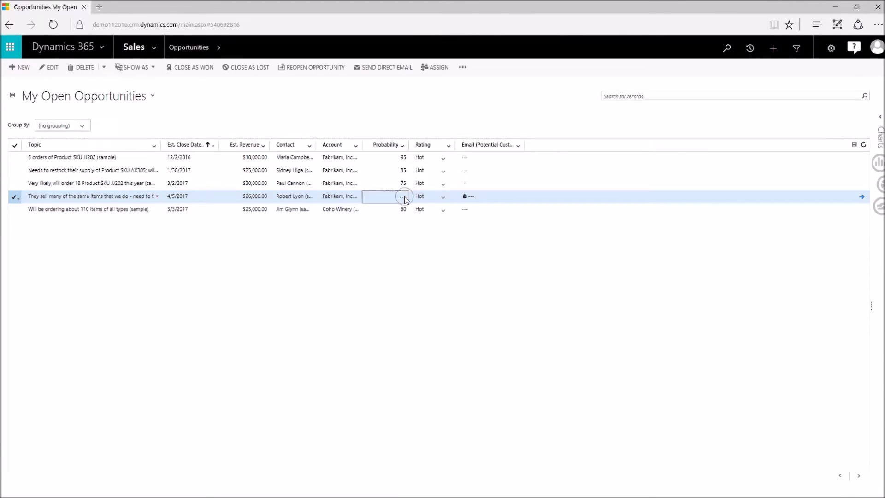
text(5)
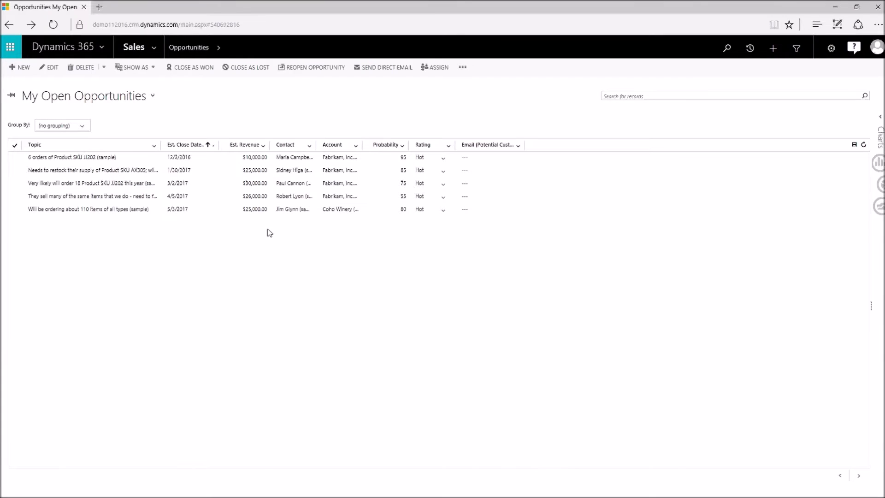
Open the Fabrikam, Inc. (sample) account from the first row and launch its Account form editor
click(359, 162)
click(357, 159)
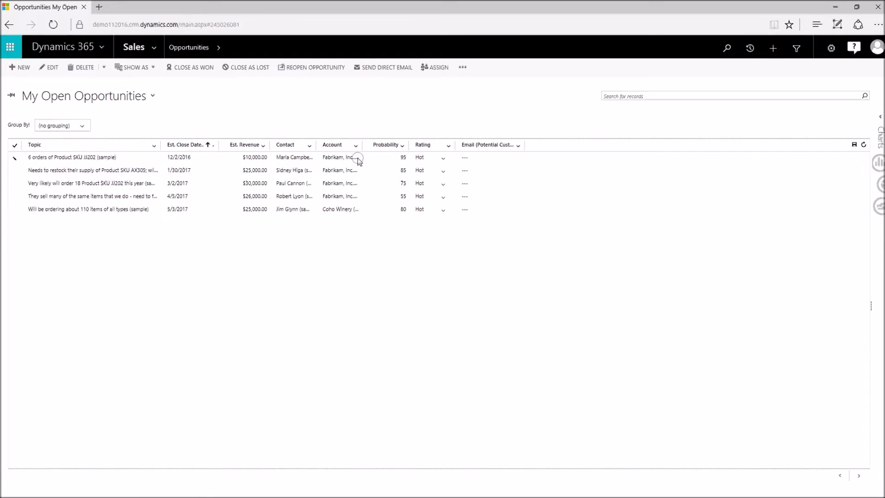
scroll(258, 200, down, 10)
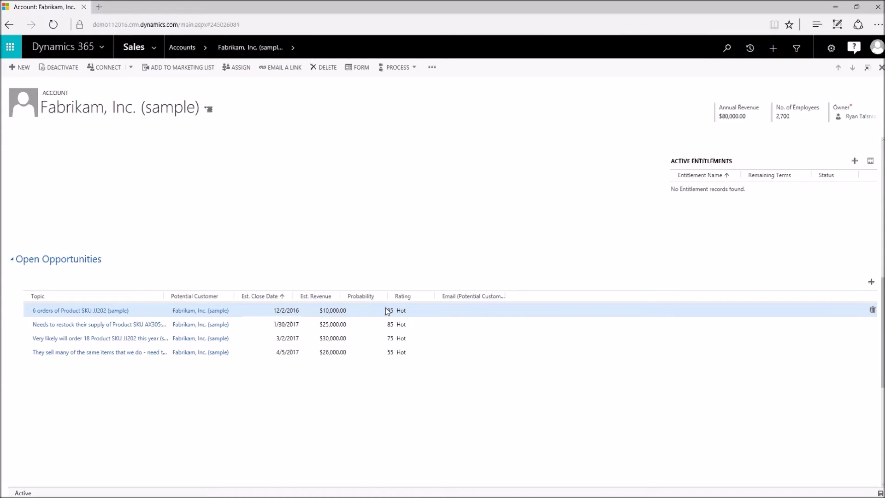
click(383, 309)
click(432, 307)
click(362, 69)
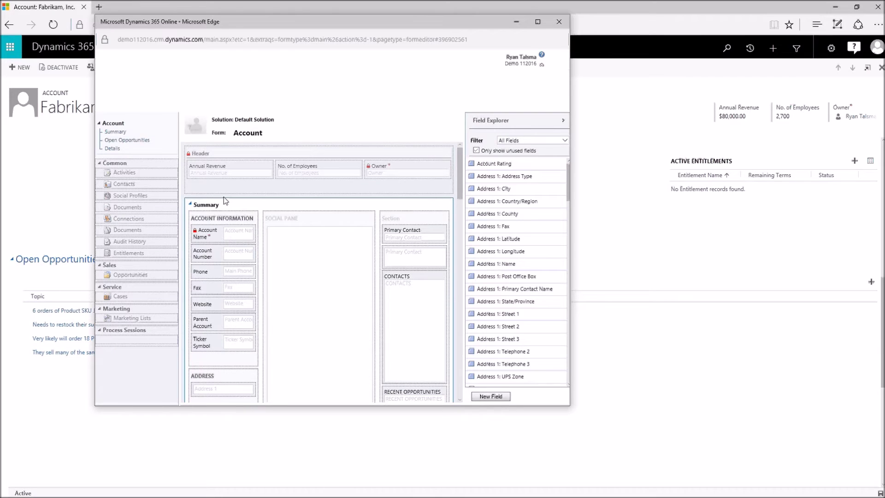
Open the Open Opportunities subgrid's properties and show its control options
scroll(352, 220, down, 10)
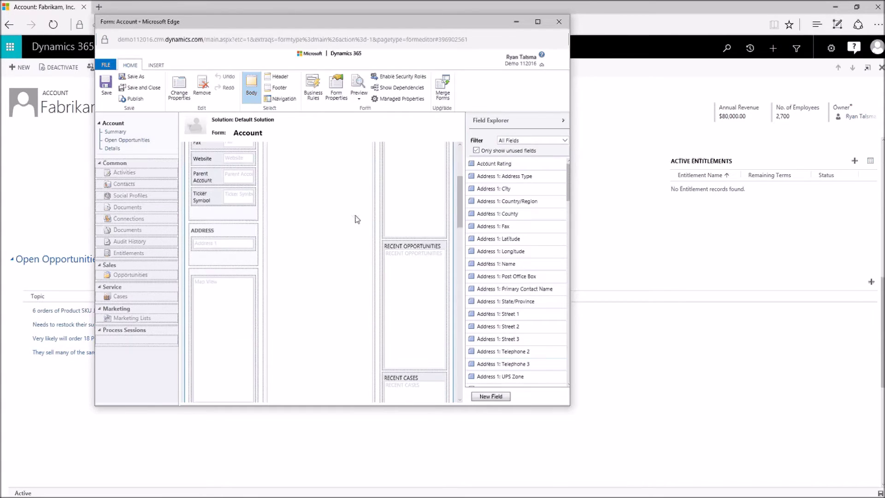
scroll(350, 219, down, 2)
double_click(306, 247)
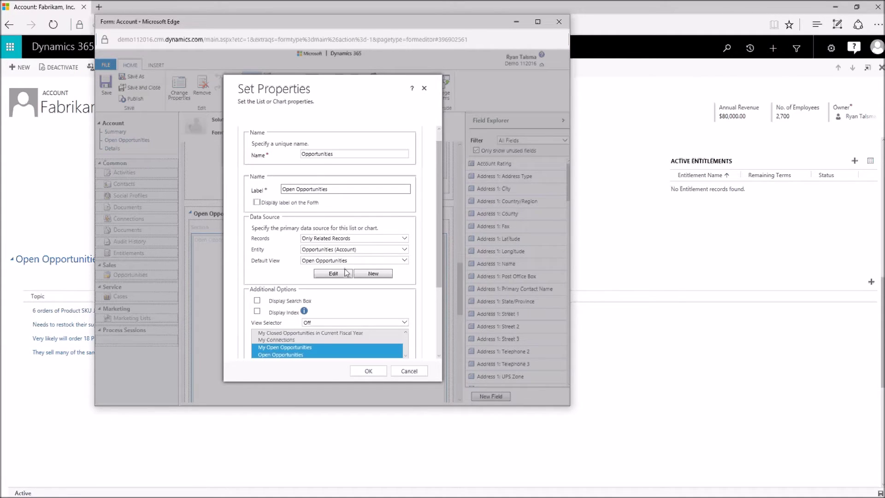
scroll(308, 155, up, 2)
click(302, 133)
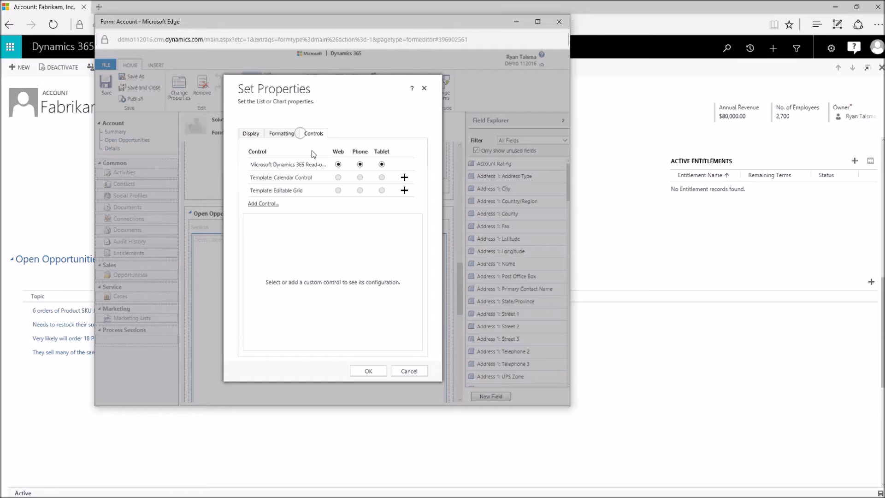
Add Editable Grid to the subgrid, select it for Web, apply, and save the Account form
click(272, 204)
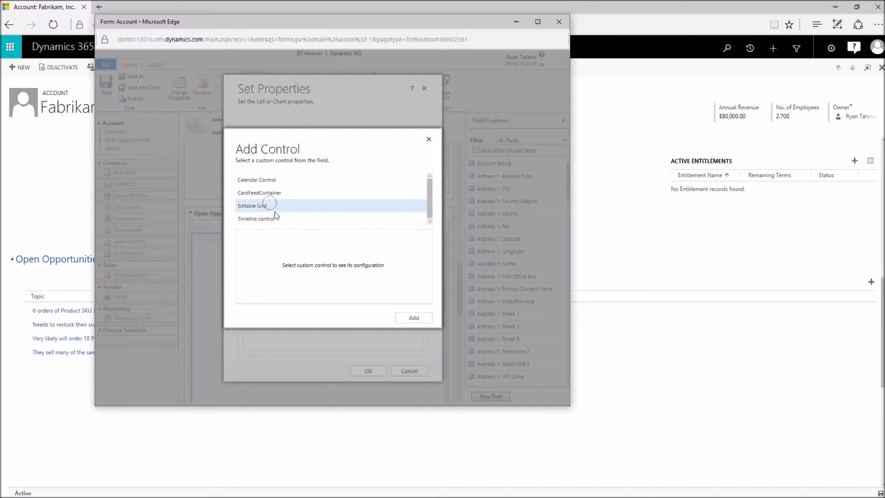
click(275, 206)
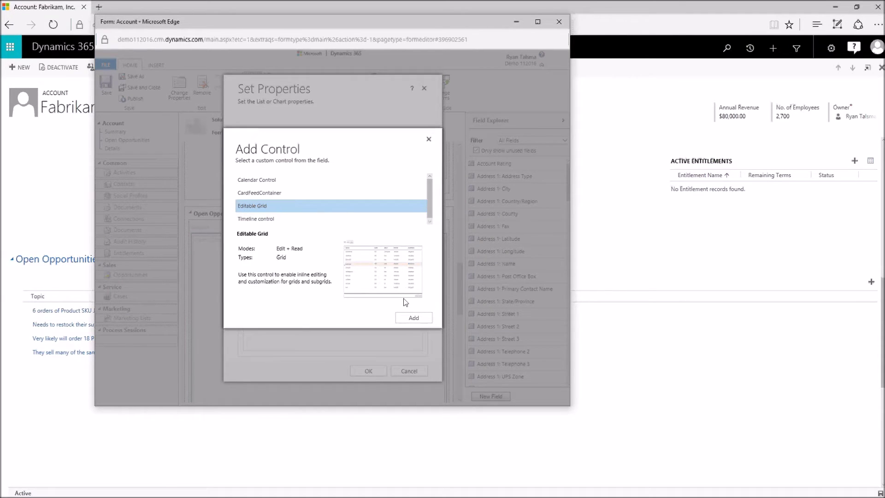
click(412, 317)
click(335, 204)
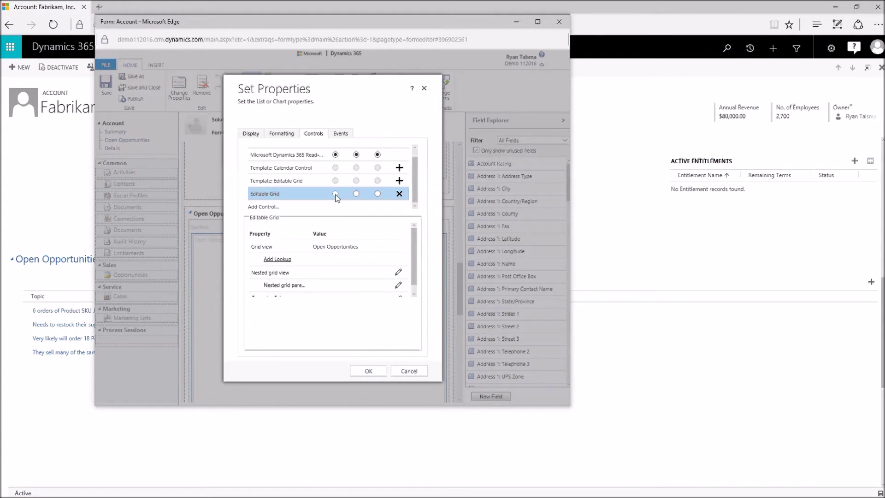
click(335, 194)
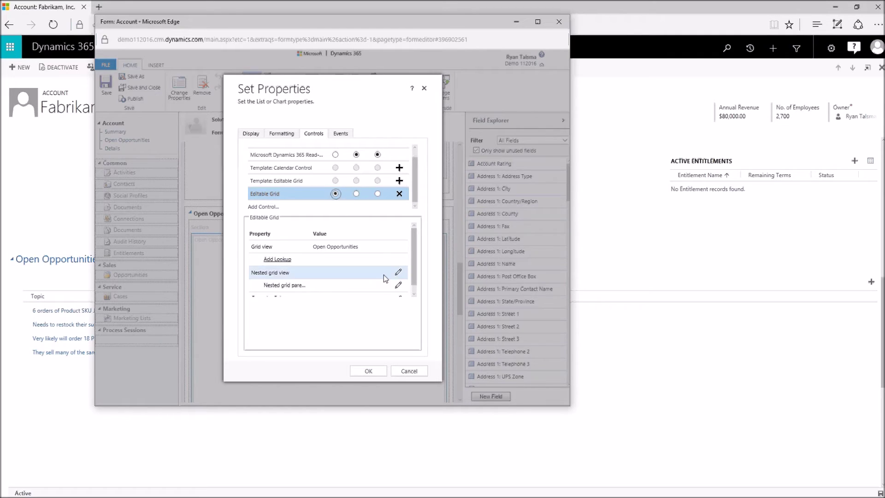
click(365, 373)
click(111, 95)
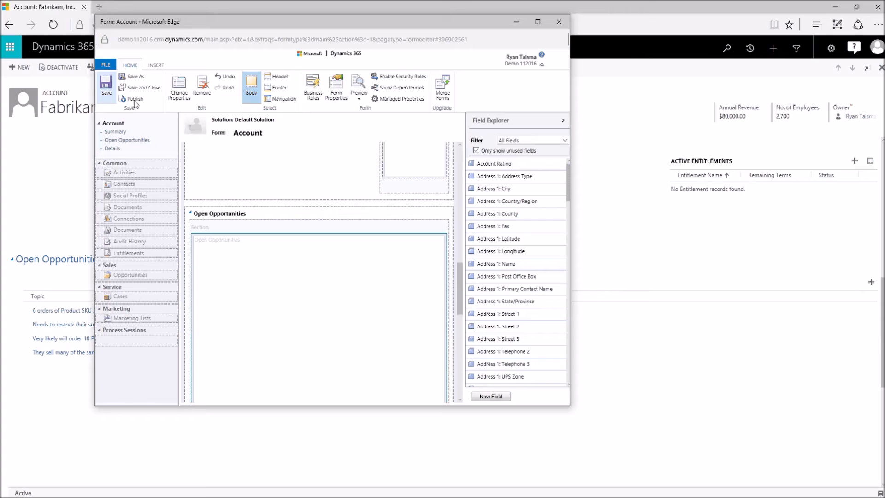
Publish the Account form change and close the form editor
click(131, 99)
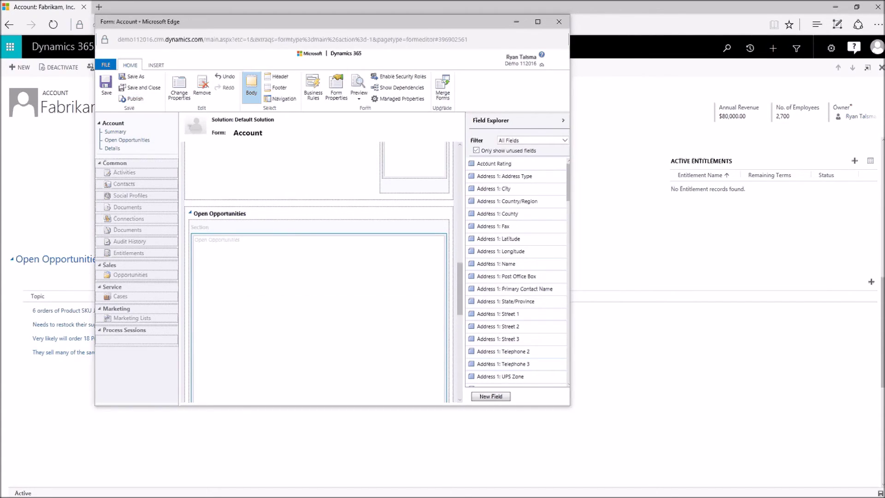
key(alt+F4)
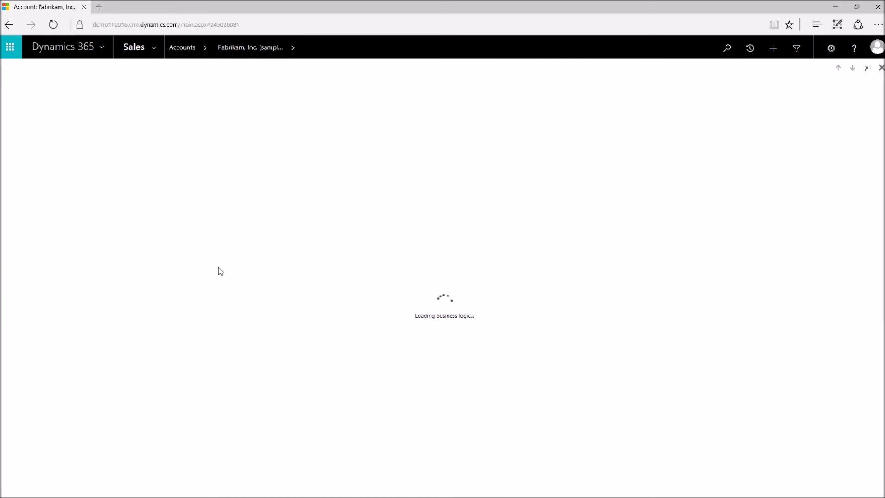
scroll(226, 280, down, 2)
scroll(226, 281, down, 6)
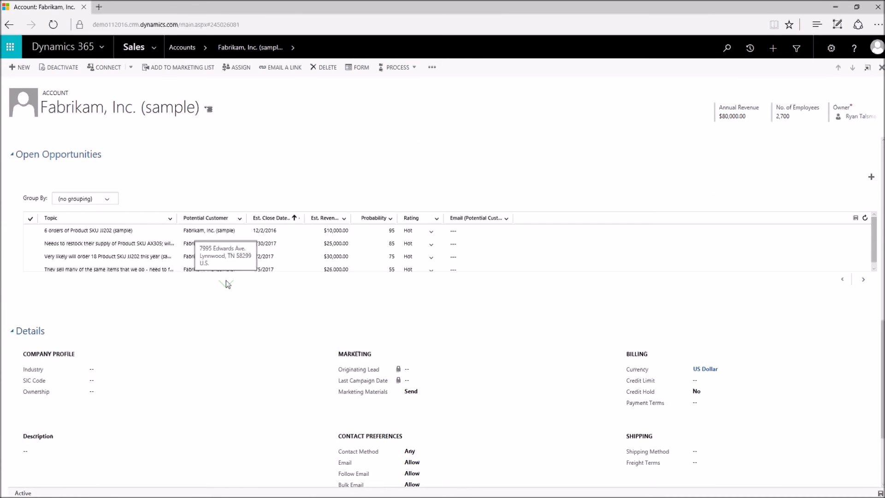
Set the first Open Opportunities row's Rating to Warm in Fabrikam's subgrid
click(385, 232)
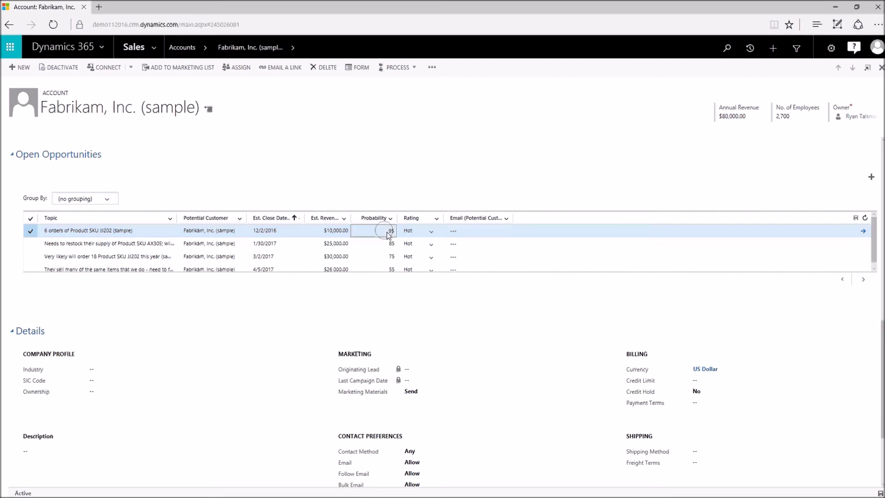
click(431, 233)
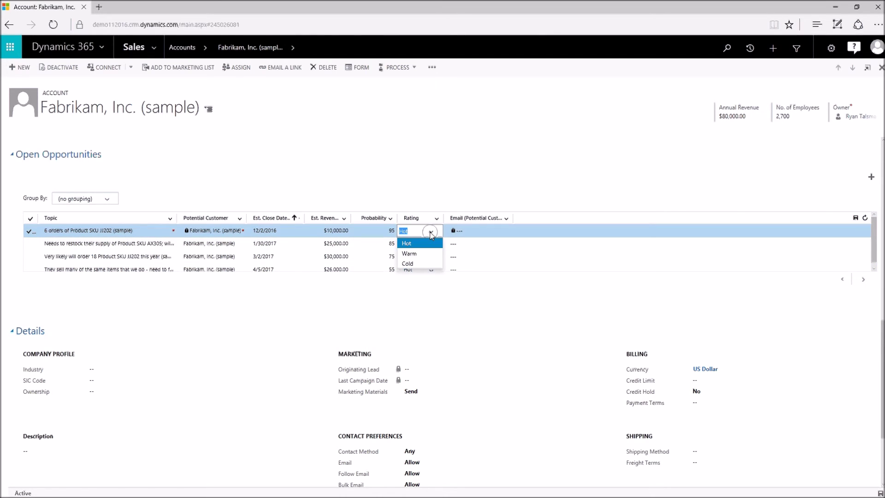
click(425, 253)
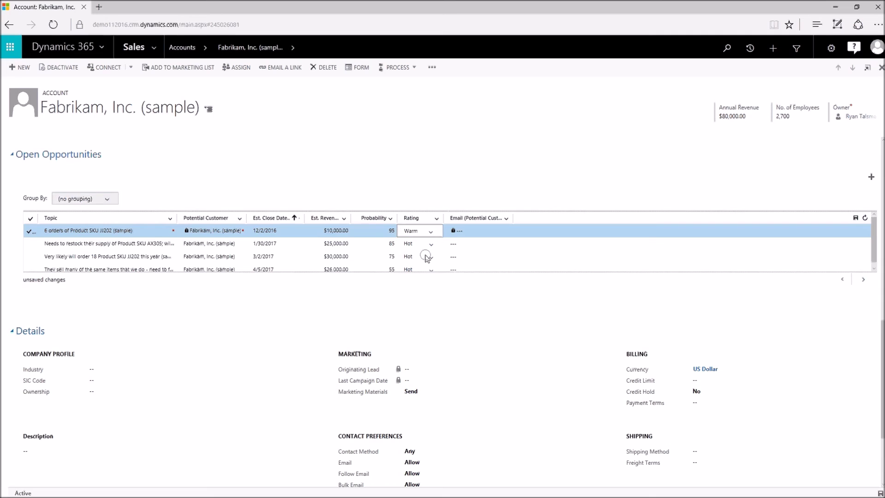